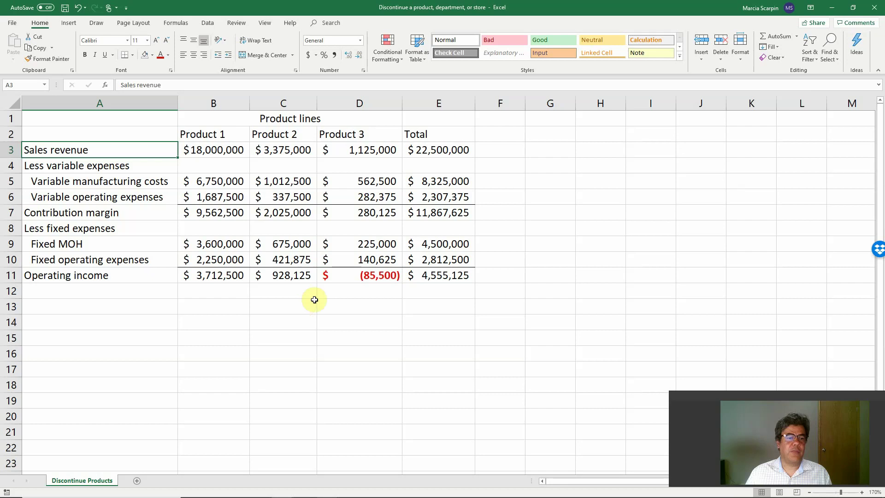
Fill the Product 3 cells from the heading down to operating income (D2:D11) with light green.
click(134, 278)
drag(135, 278, 413, 278)
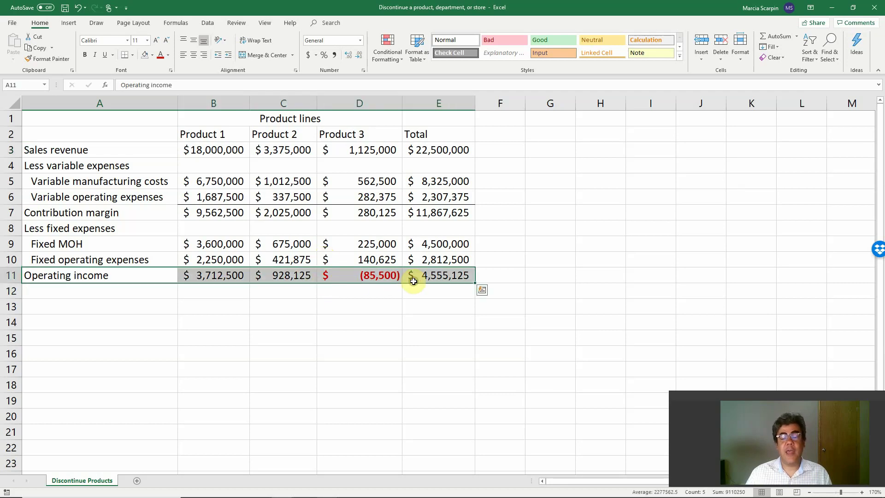
click(371, 102)
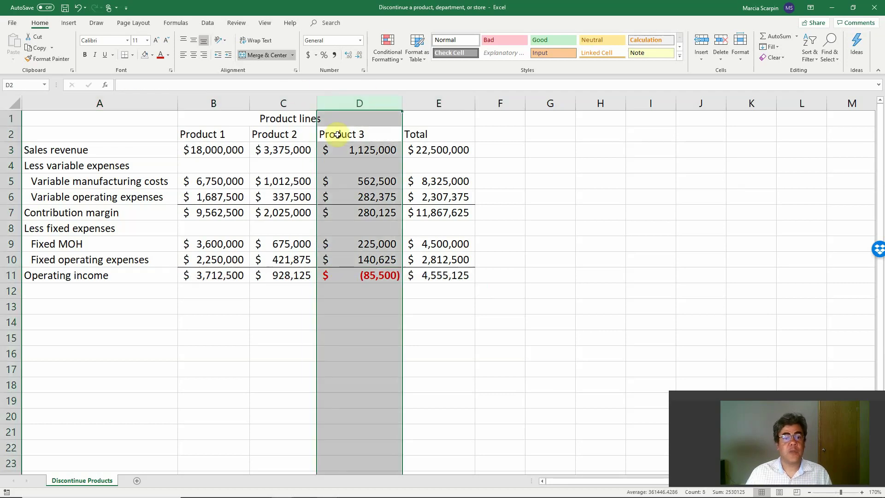
drag(355, 134, 371, 276)
click(152, 55)
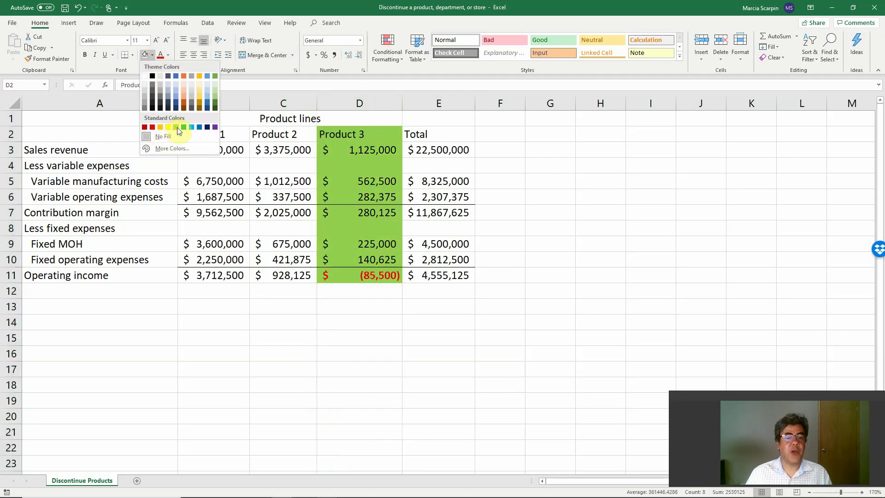
click(175, 127)
click(367, 304)
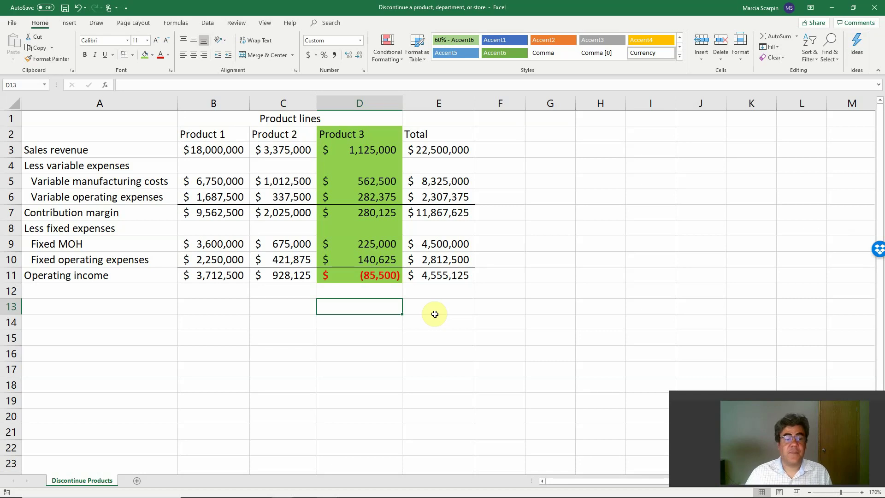
Make the total operating income in E11 bold.
click(446, 272)
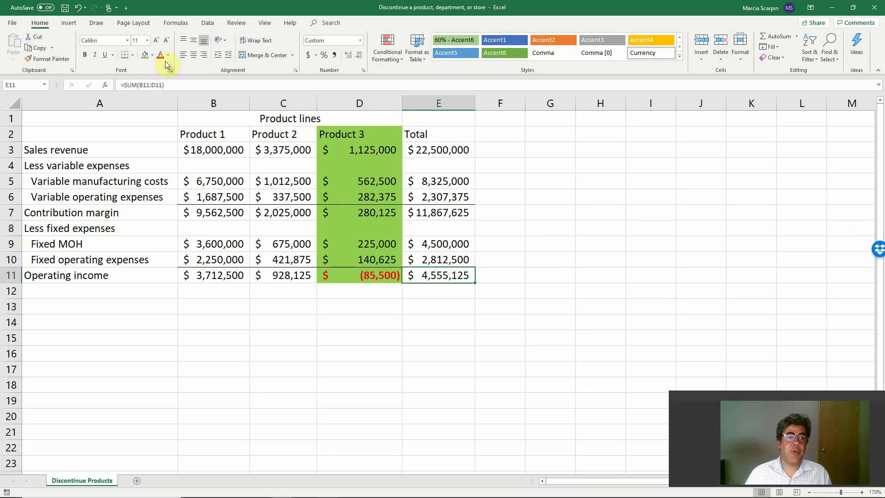
click(85, 55)
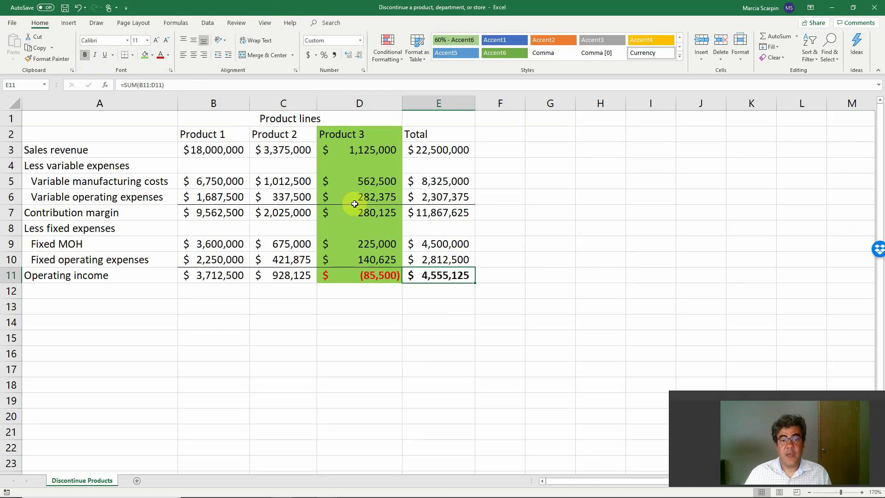
click(338, 135)
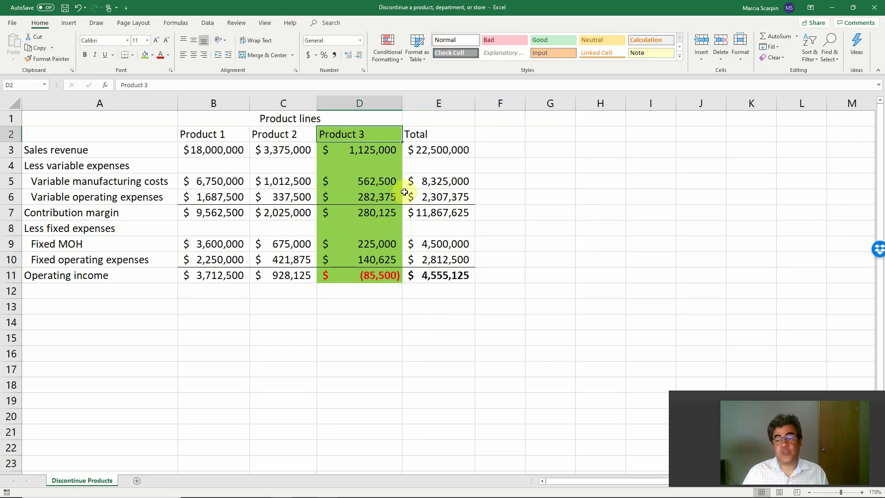
Enter 4,555,125 as a fixed reference value in E13, below the total operating income.
click(445, 307)
text(4,555,1)
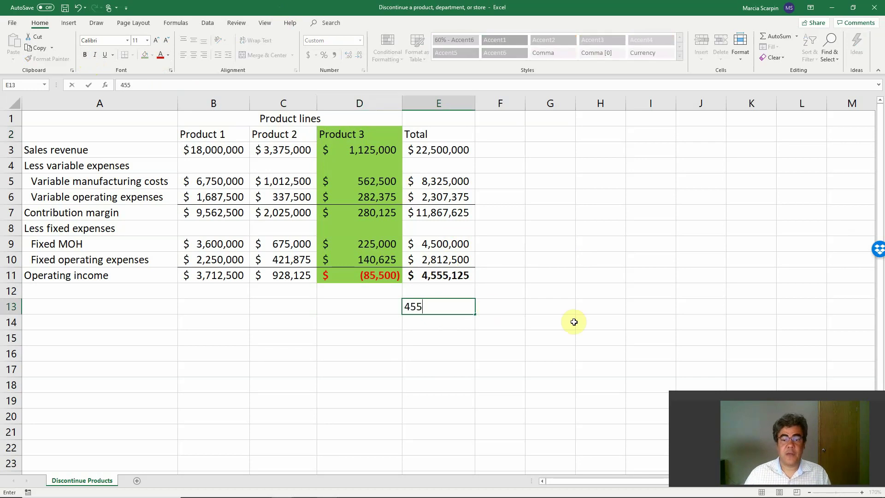
text(25)
key(Return)
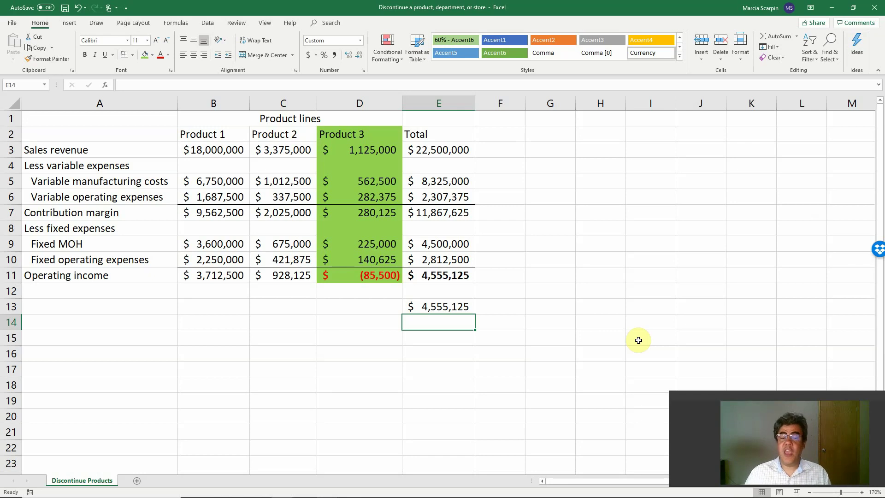
Enter the formula +E13+85500 in E14 to add Product 3's loss back to the reference operating income.
text(+)
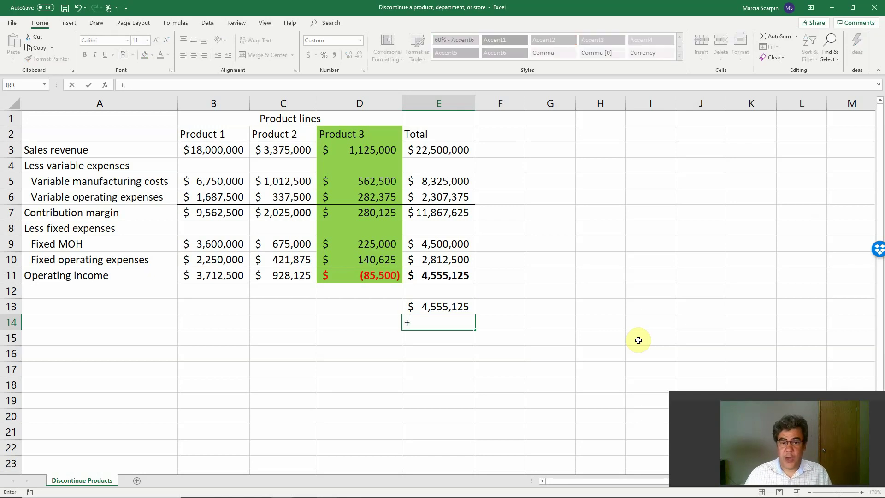
key(Up)
text(+856)
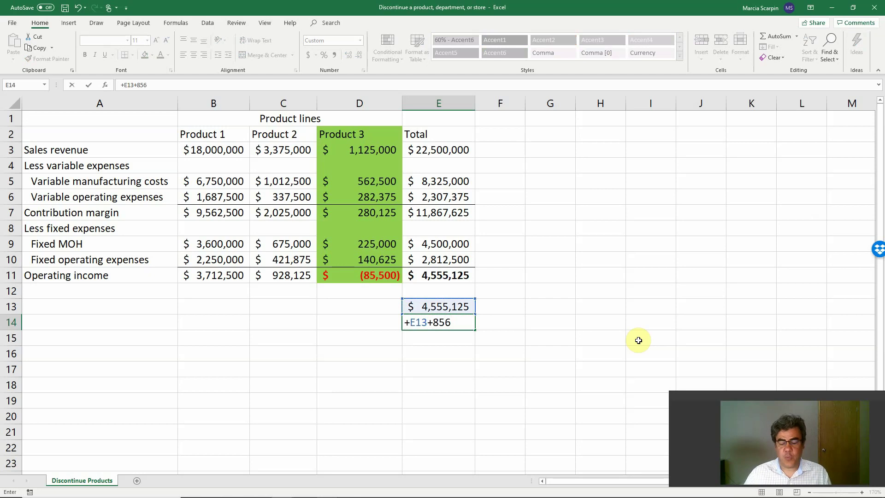
key(BackSpace)
text(500)
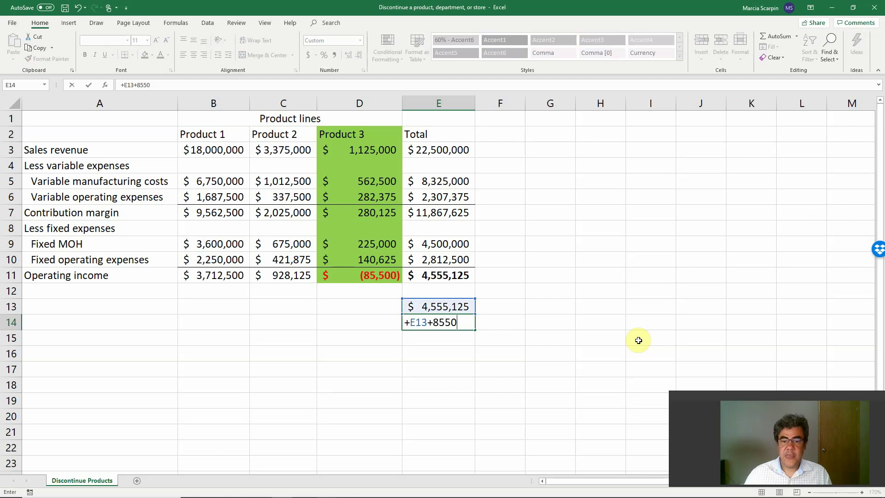
key(Return)
key(Up)
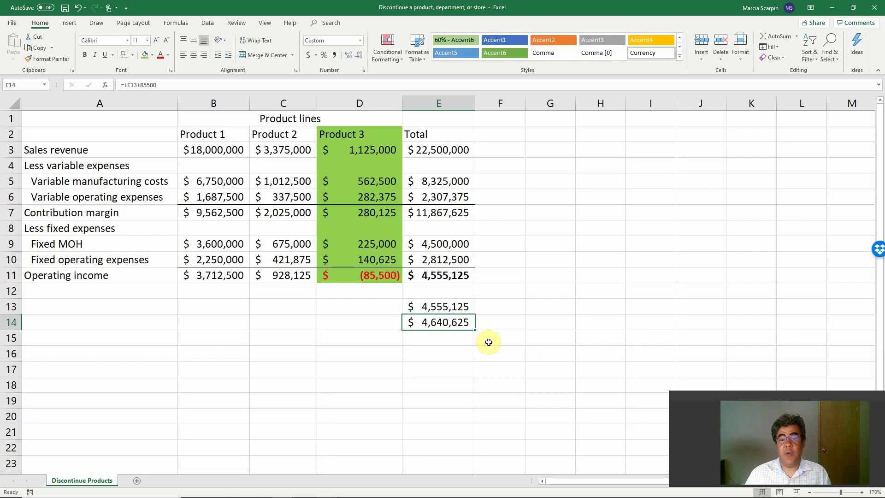
click(440, 275)
click(444, 322)
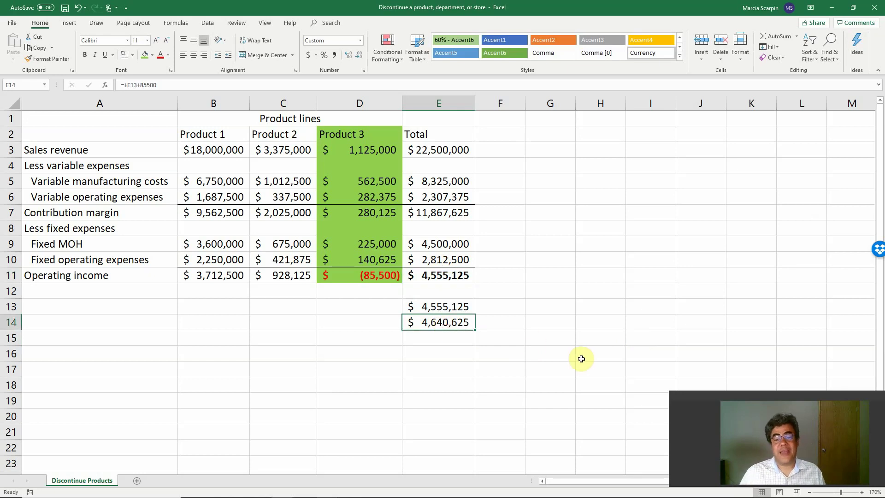
Clear Product 3's sales revenue in D3.
click(371, 275)
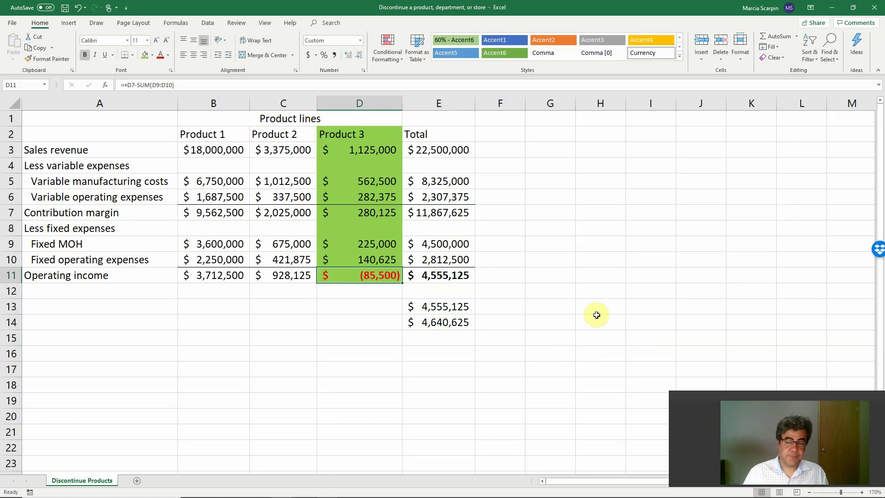
click(353, 148)
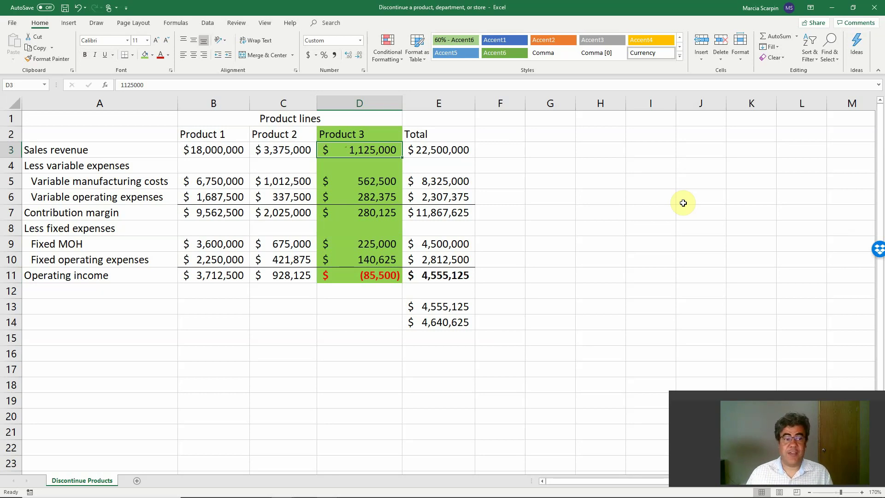
key(Delete)
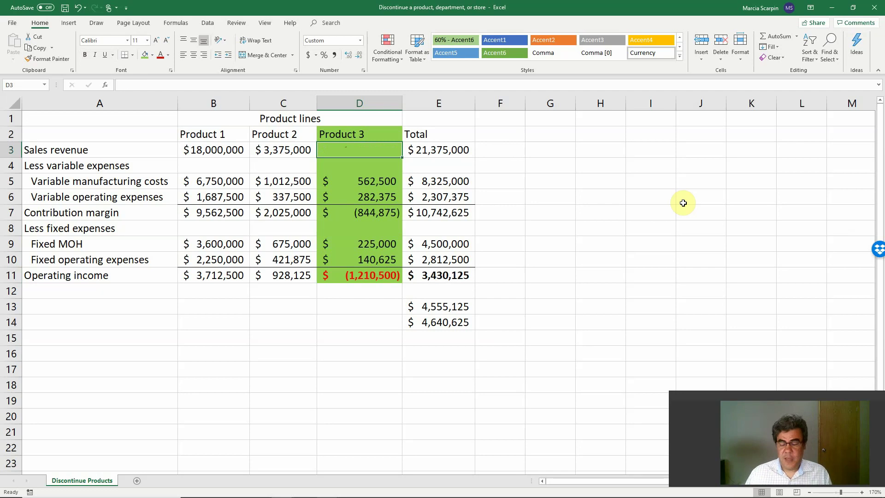
Clear Product 3's variable manufacturing costs and variable operating expenses in D5 and D6.
key(Down)
key(Down)
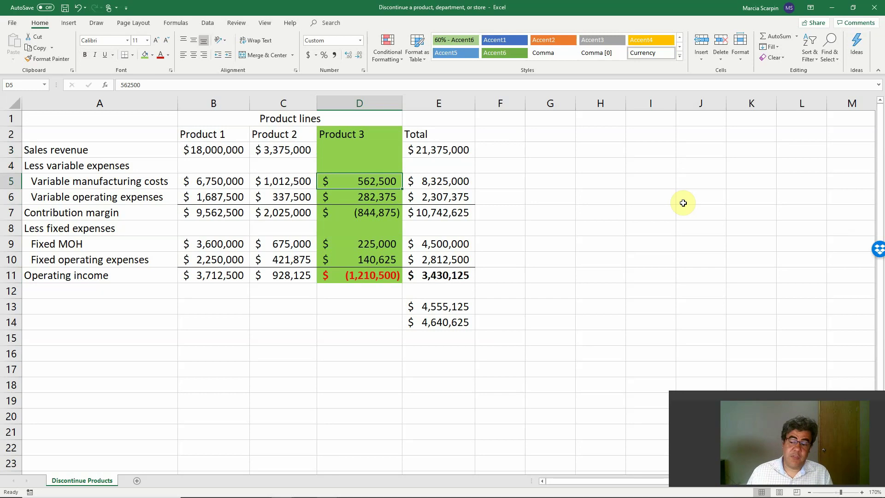
key(Delete)
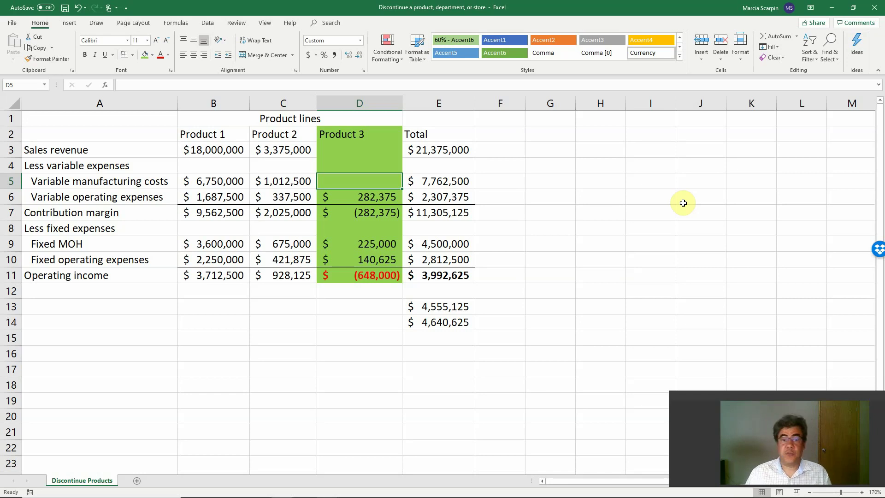
key(Down)
key(Delete)
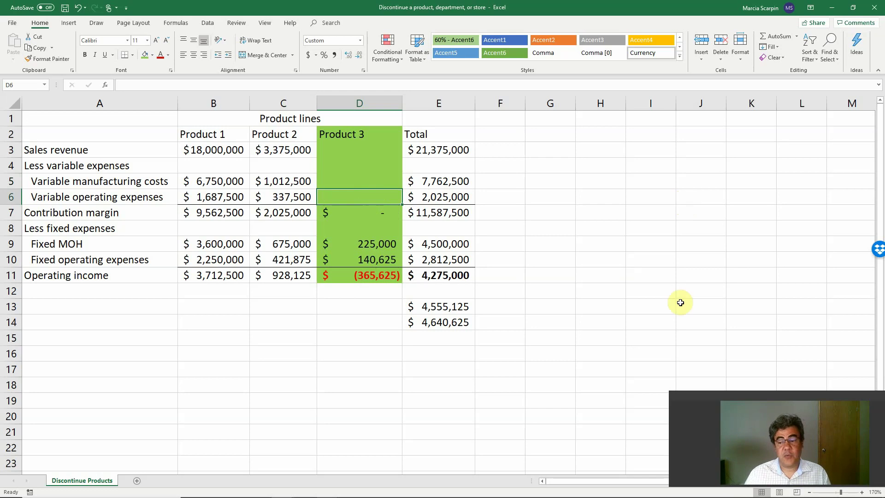
Examine Product 3's fixed expenses and operating income, and compare the total operating income in E11 with the reference value in E13.
click(383, 243)
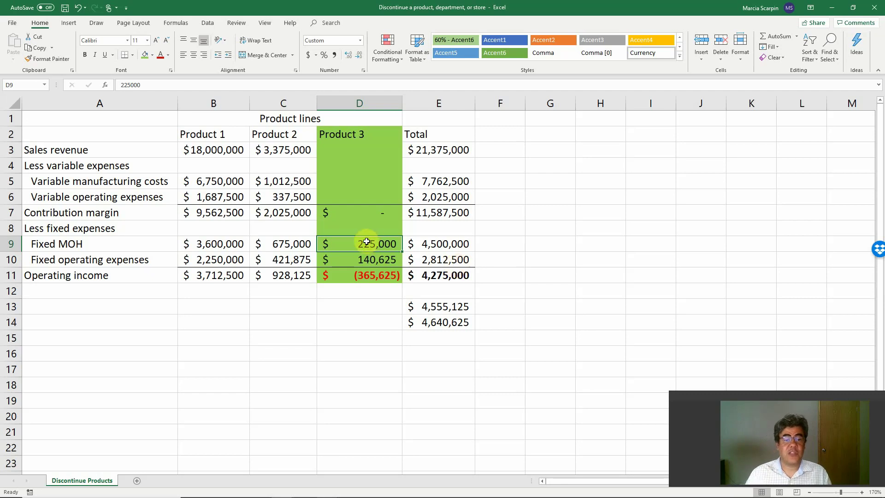
drag(367, 244, 368, 262)
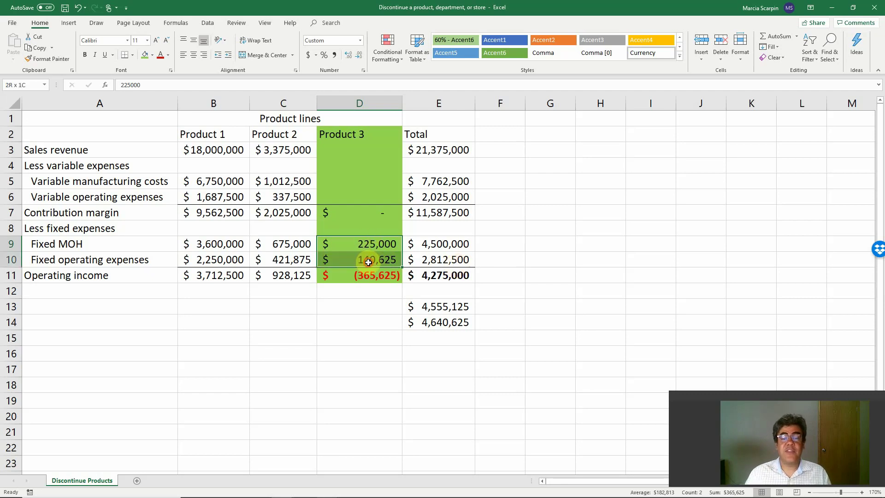
click(217, 244)
click(285, 249)
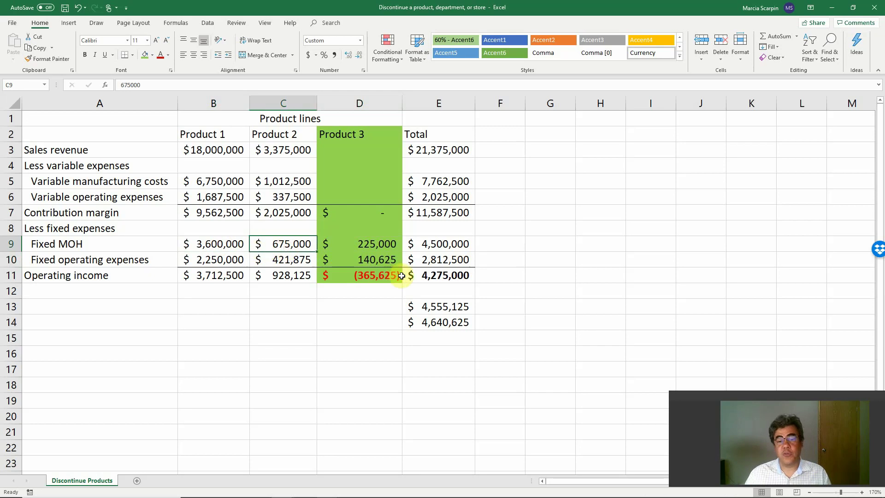
click(369, 278)
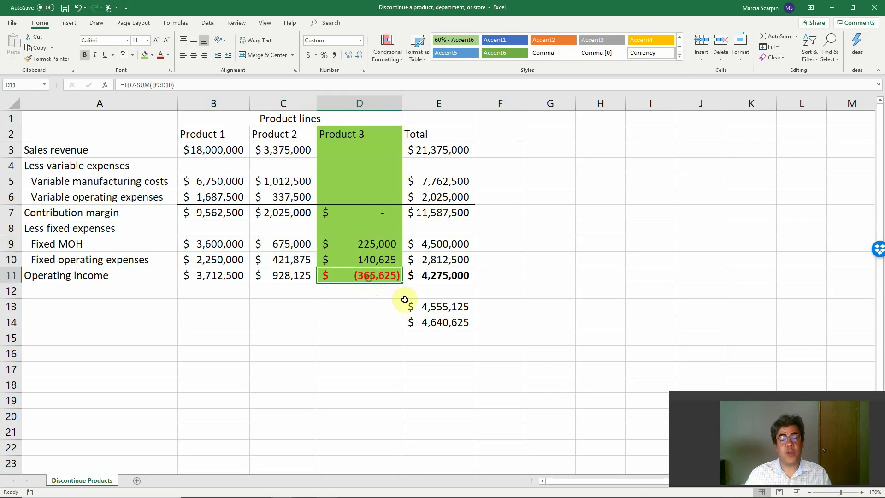
click(427, 276)
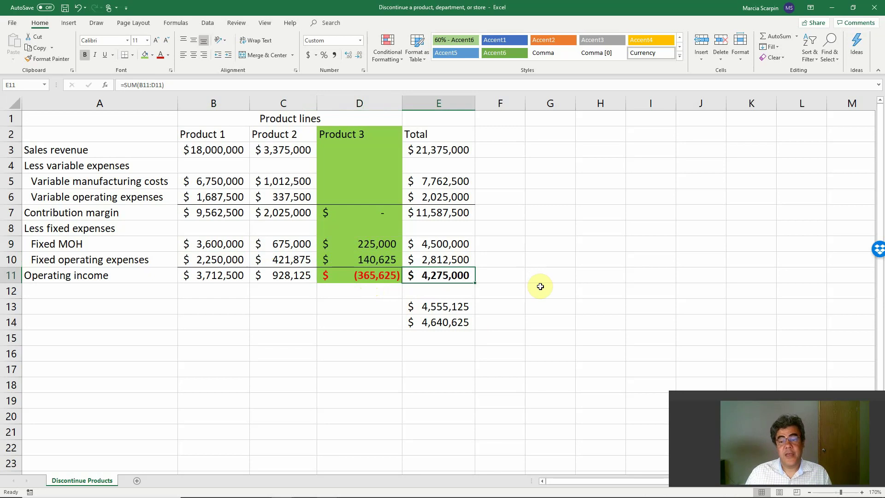
click(445, 307)
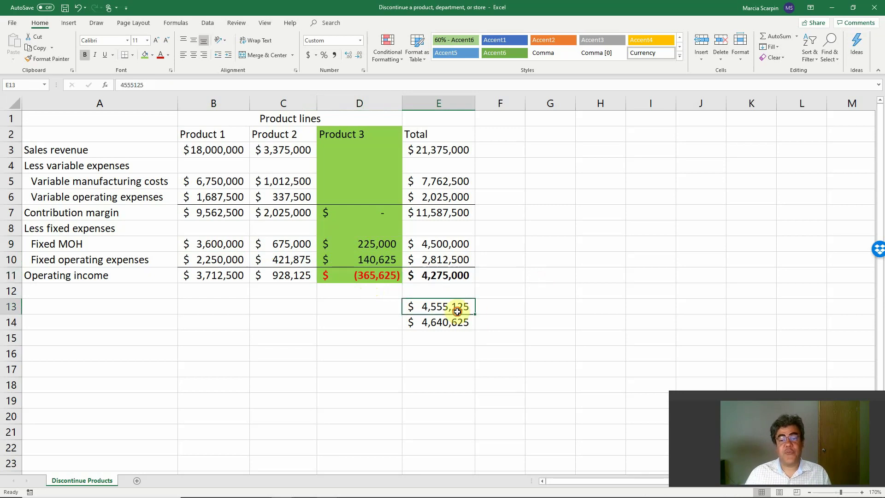
click(451, 274)
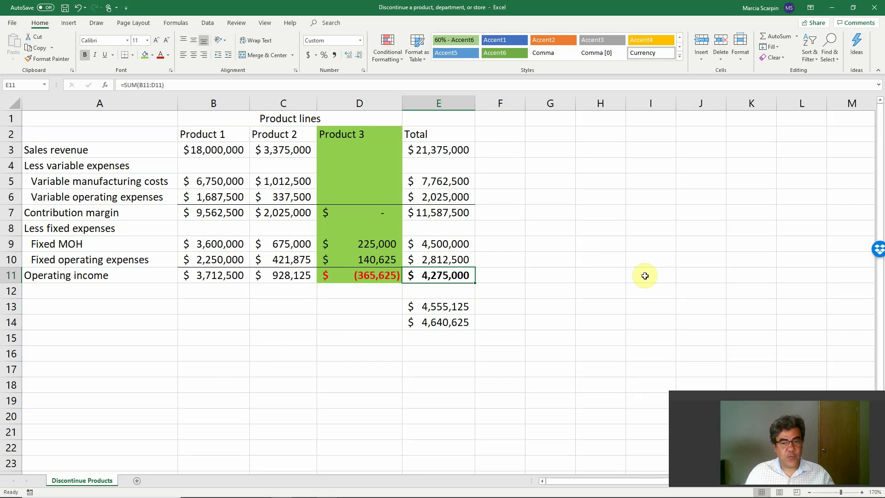
Calculate the drop in total operating income in F13 with the formula +E13-E11.
double_click(504, 306)
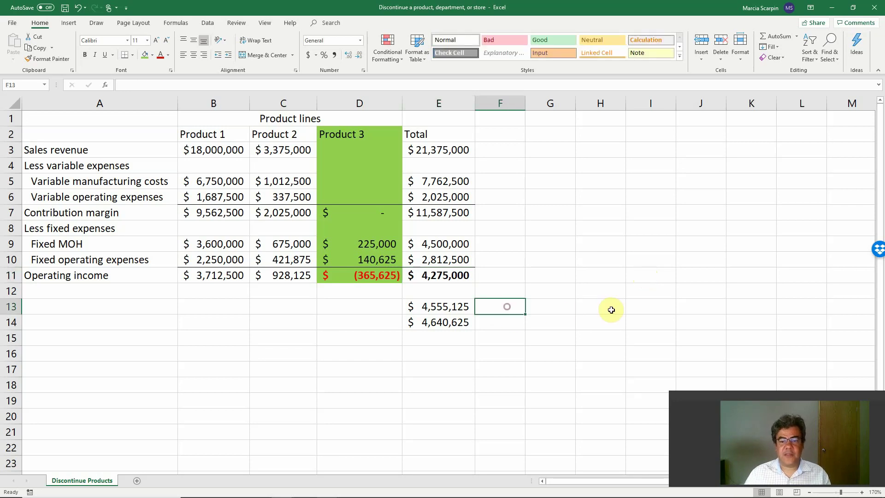
text(+)
key(Left)
text(-)
key(Up)
key(Up)
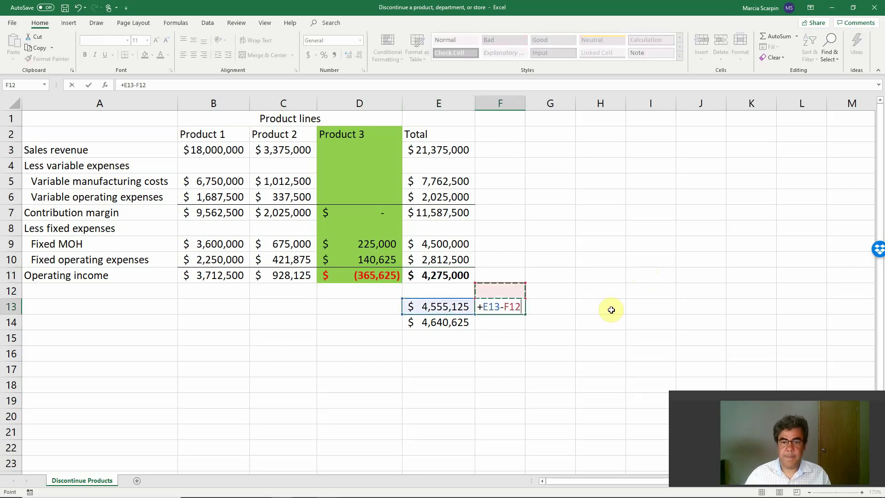
key(Left)
key(Return)
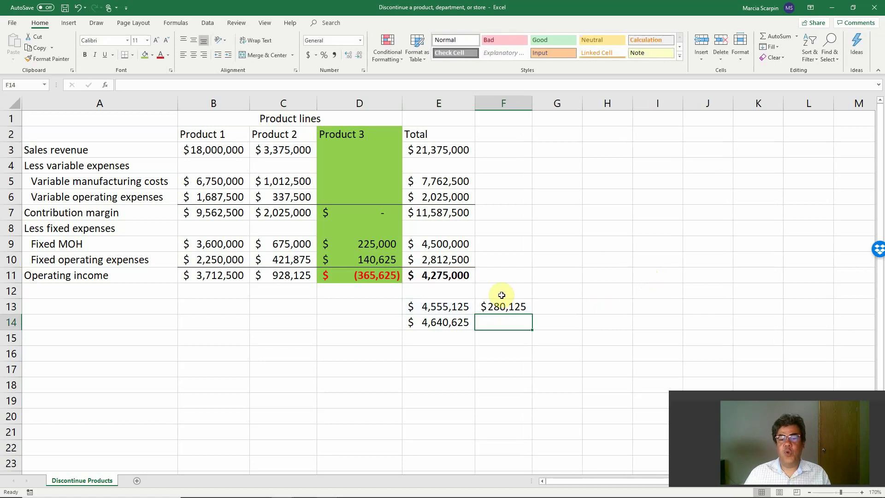
Convert the formula in F13 to its fixed calculated value.
key(Up)
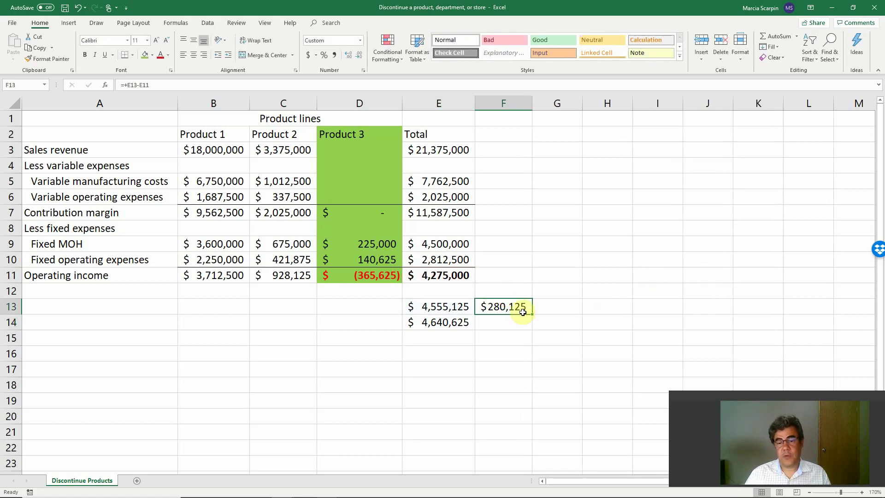
key(F2)
key(F9)
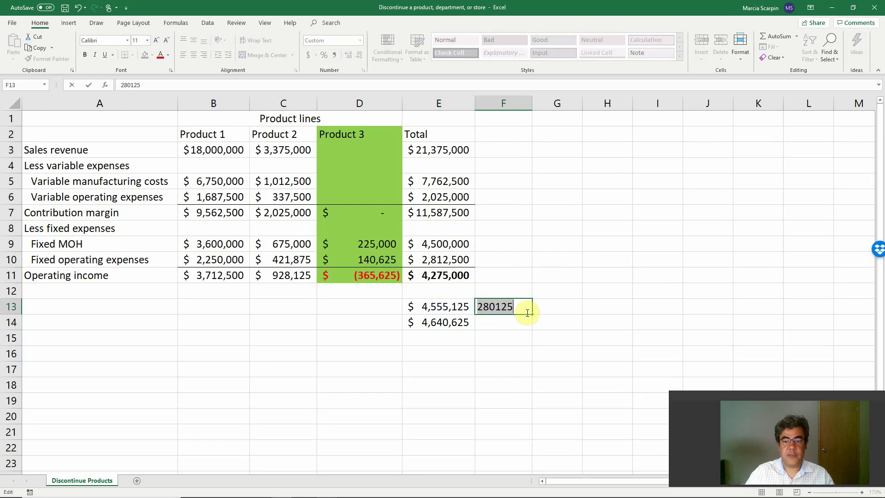
key(Return)
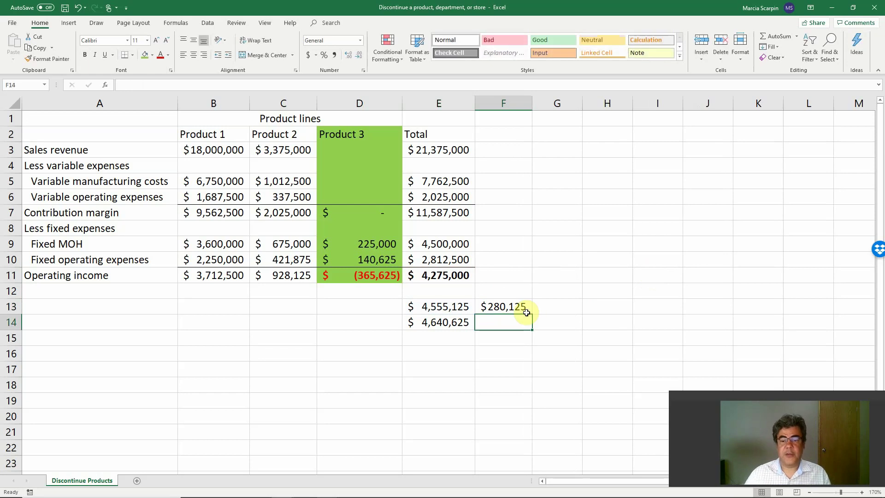
Undo the calculation in F13 and the clearing of Product 3's sales revenue and variable expenses.
click(376, 273)
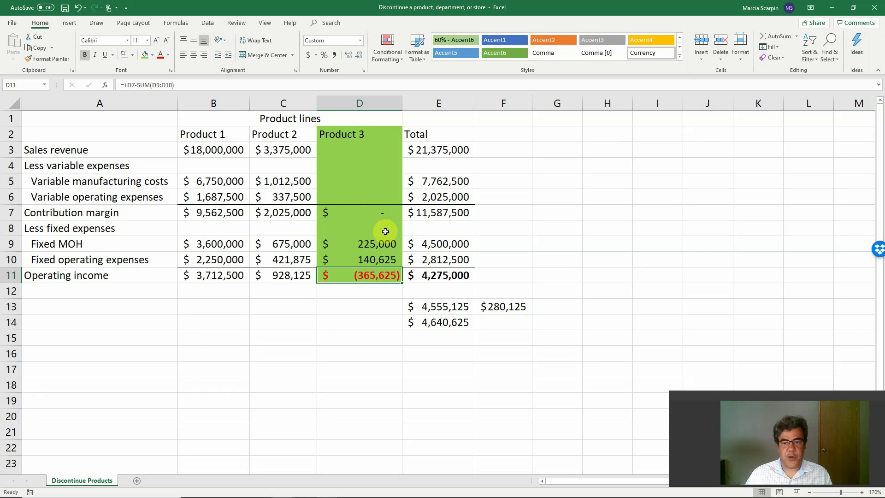
key(ctrl+z)
key(ctrl+z)
key(ctrl+z)
key(ctrl+z)
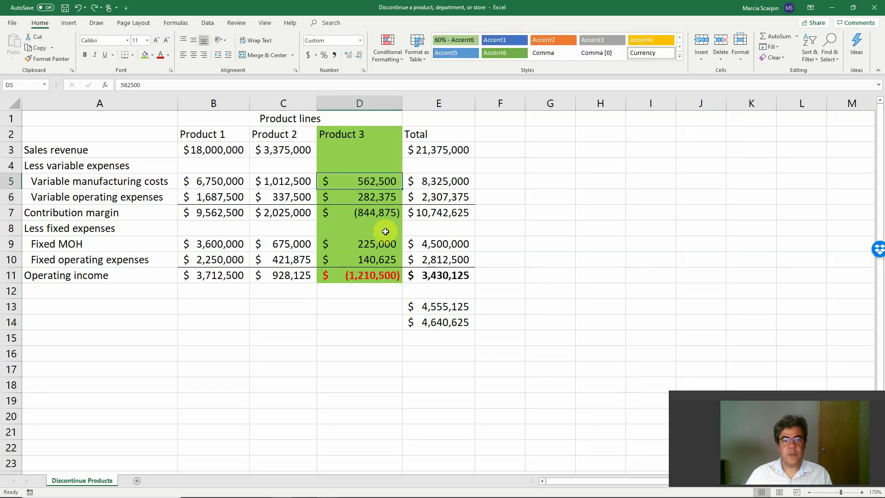
key(ctrl+z)
Copy Product 3's sales revenue and variable expenses from D3:D6 to column G starting at G3, and clear the originals.
drag(368, 149, 374, 196)
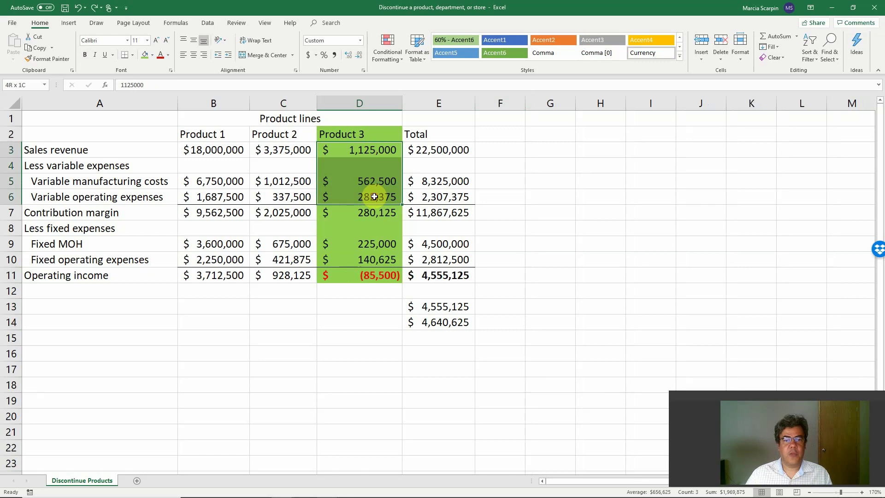
key(ctrl+c)
click(544, 149)
key(ctrl+v)
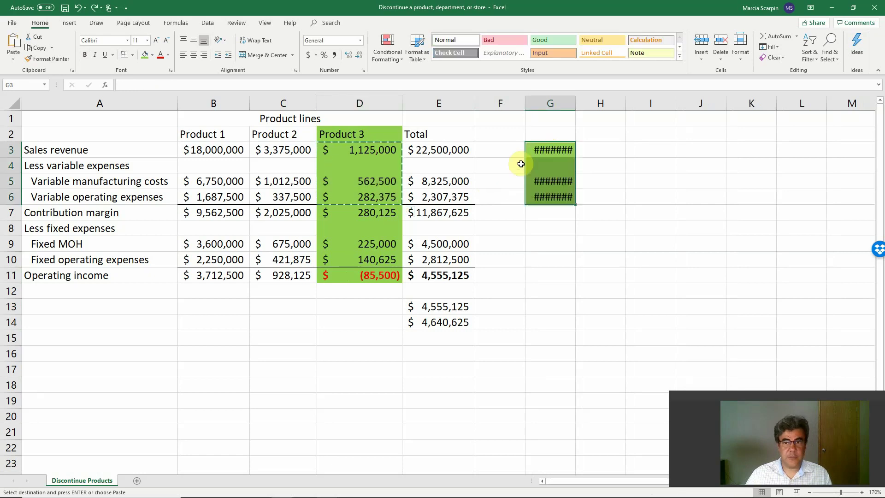
drag(387, 150, 377, 195)
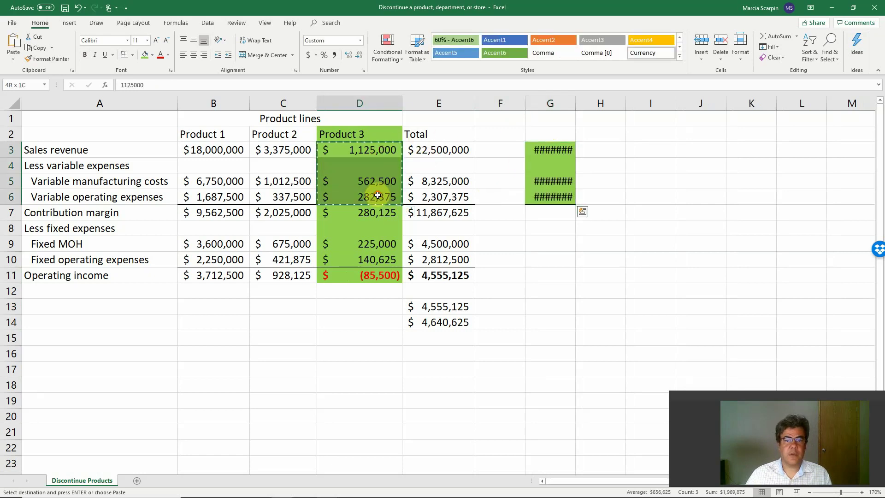
key(Delete)
Calculate the drop in total operating income in F13 with +E13-E11 and convert the formula to its fixed value.
click(519, 303)
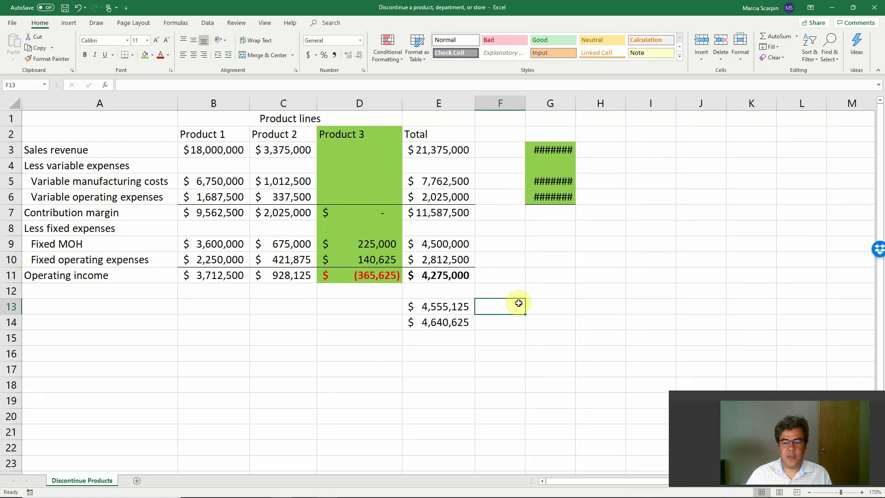
text(+)
key(Left)
key(Left)
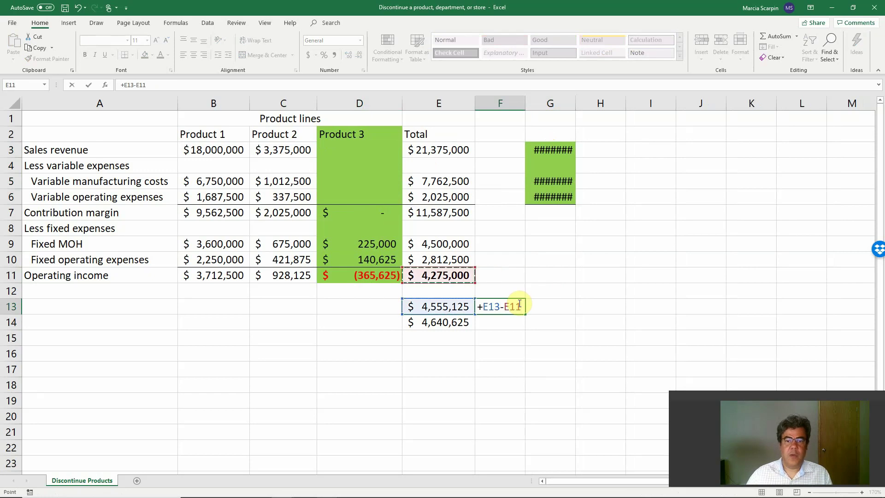
key(Return)
click(511, 305)
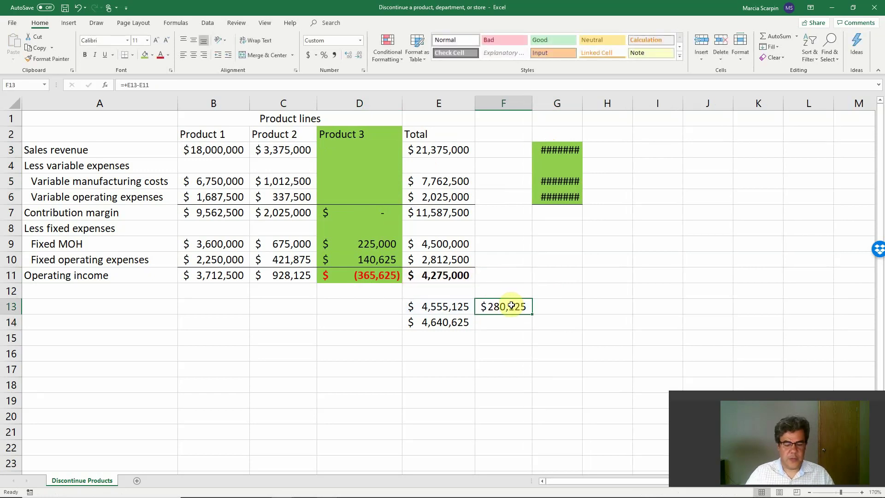
double_click(511, 305)
key(Return)
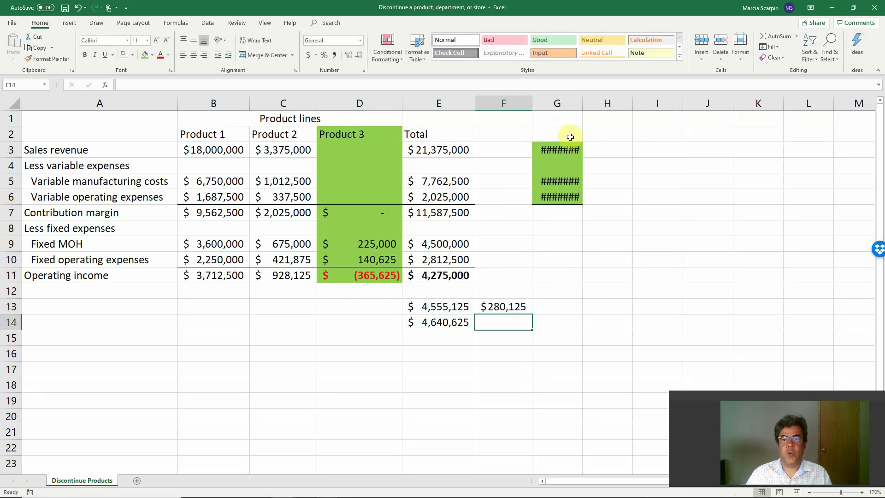
Fit column G to its contents and re-enter Product 3's values: 1125000 in D3, 562500 in D5 and 282375 in D6.
double_click(582, 99)
click(573, 156)
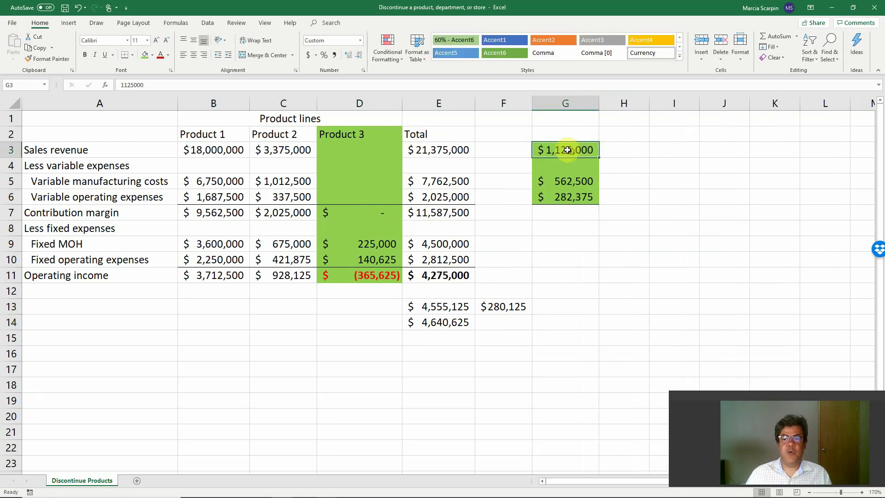
click(371, 147)
text(1)
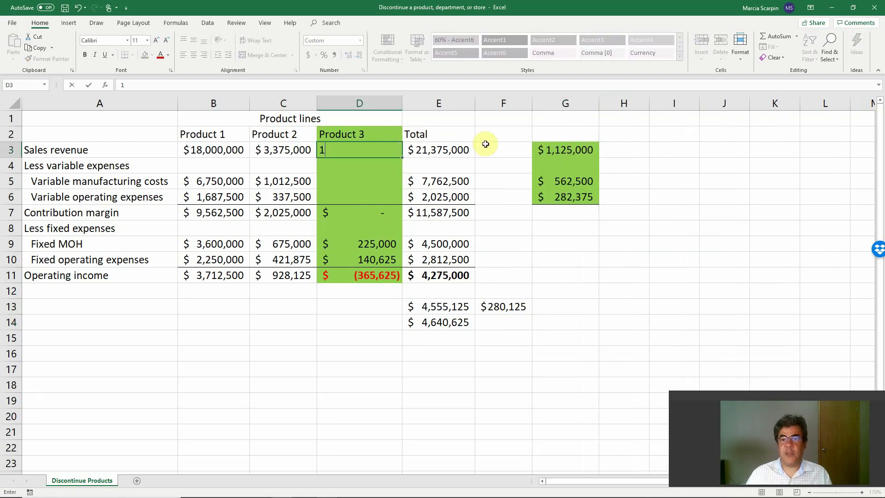
text(,125,00000)
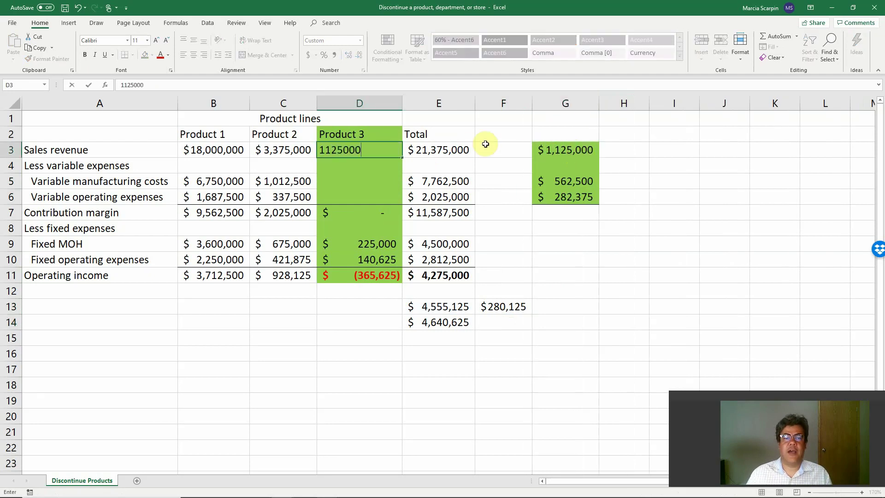
key(Return)
key(Return)
text(562,500)
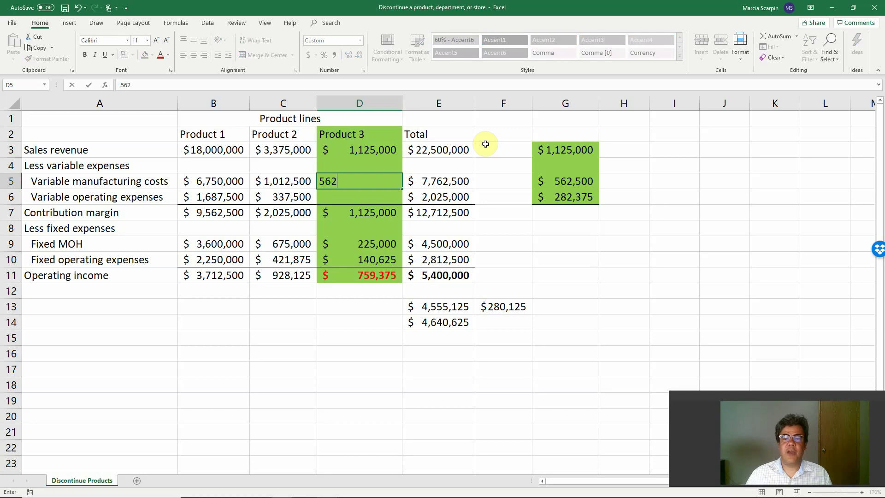
key(Return)
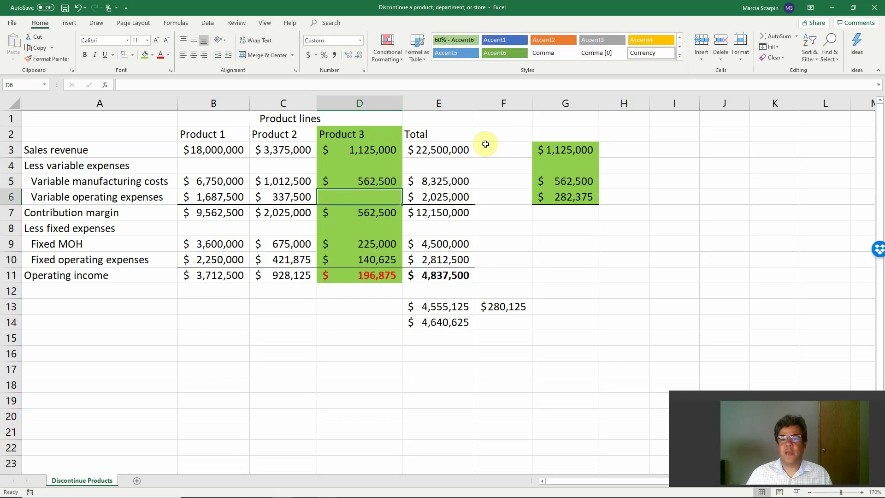
text(282375)
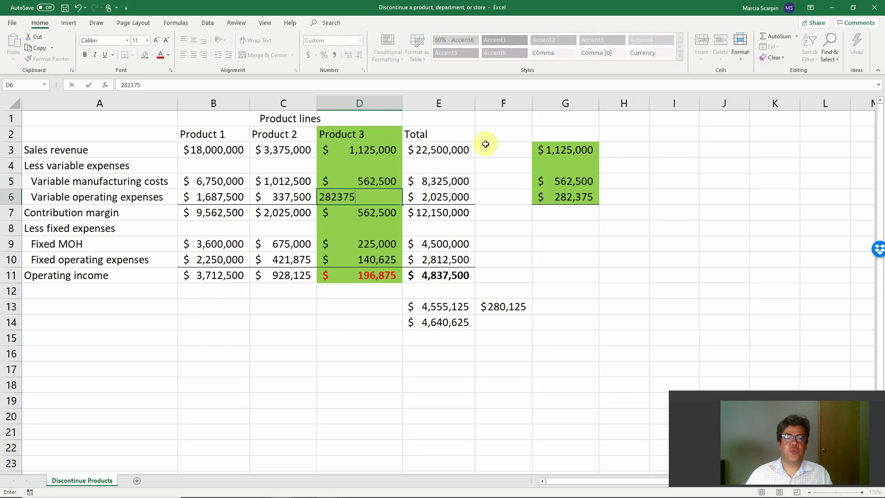
key(Return)
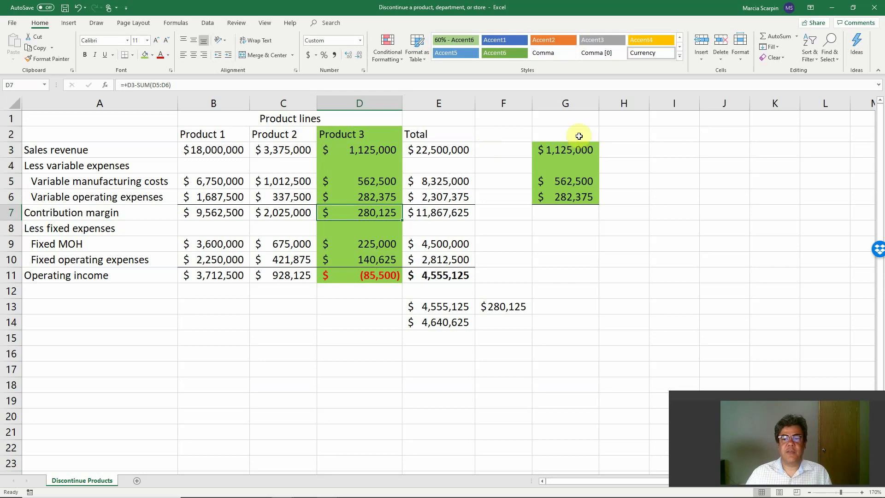
Delete column G containing the copied Product 3 values.
click(568, 100)
right_click(568, 100)
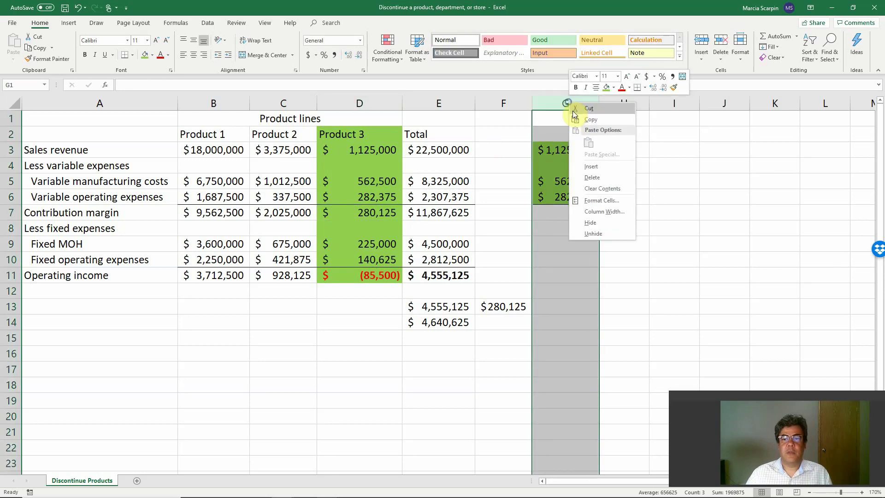
click(592, 178)
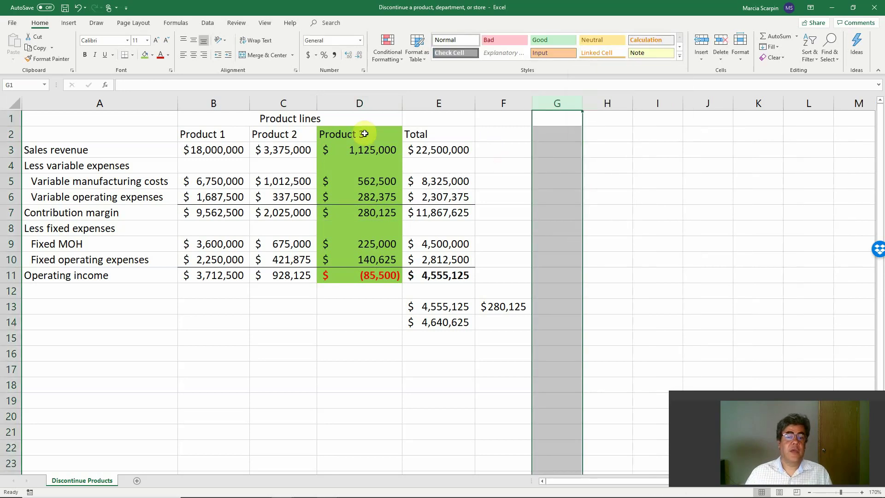
Remove the fill color from the Product 3 column.
click(361, 106)
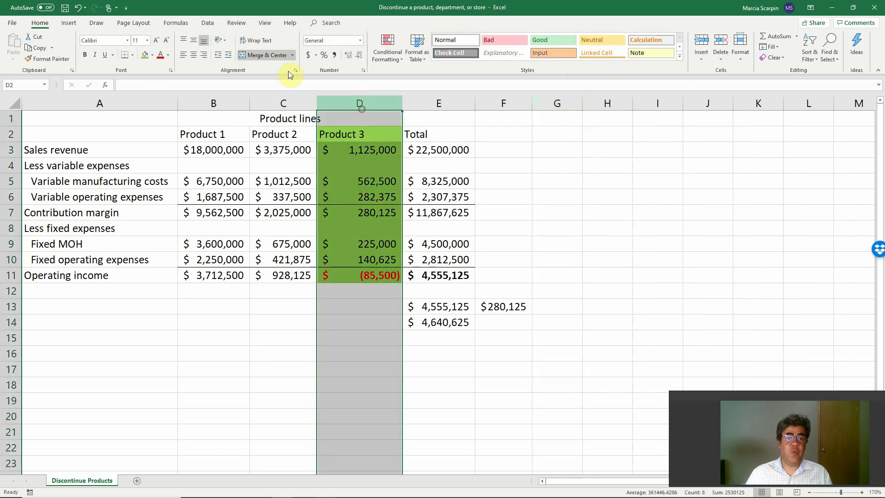
click(152, 55)
click(166, 138)
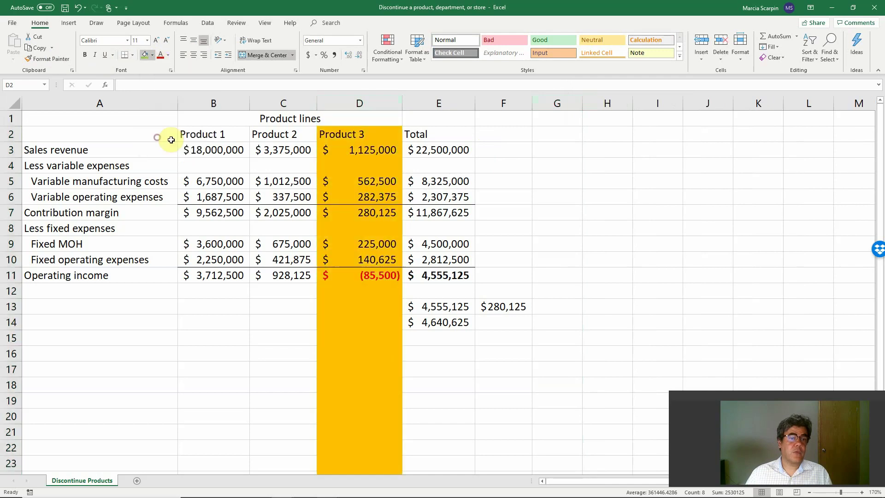
Highlight Product 3's fixed MOH and fixed operating expenses in D9:D10 with a yellow fill.
drag(351, 243, 365, 256)
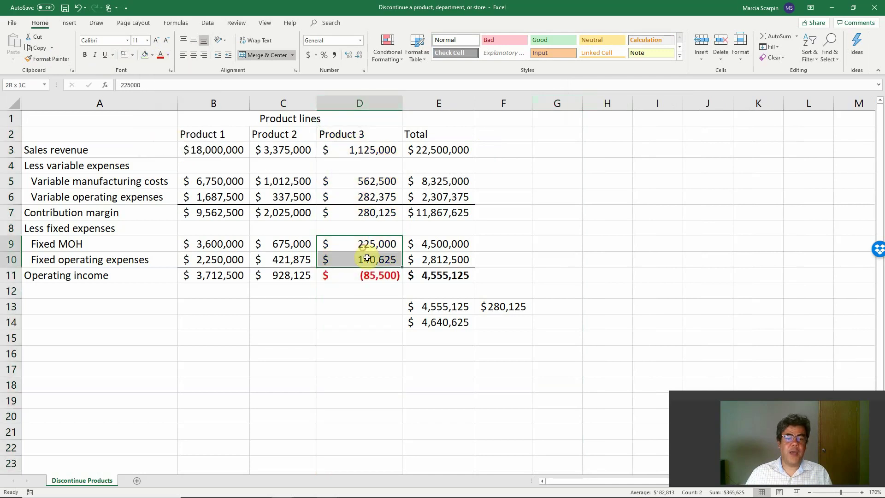
click(152, 55)
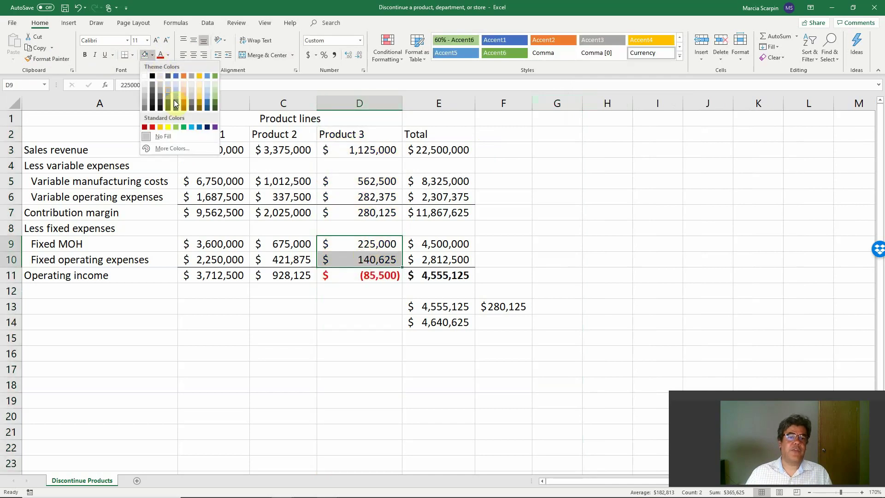
click(168, 126)
Compare the income drop in F13 with Product 3's contribution margin in D7 and its fixed operating expenses in D10.
click(506, 305)
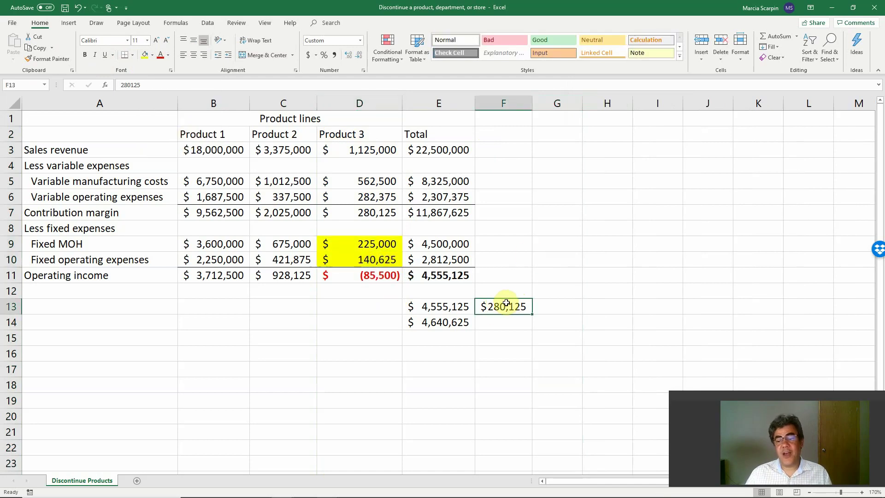
click(373, 213)
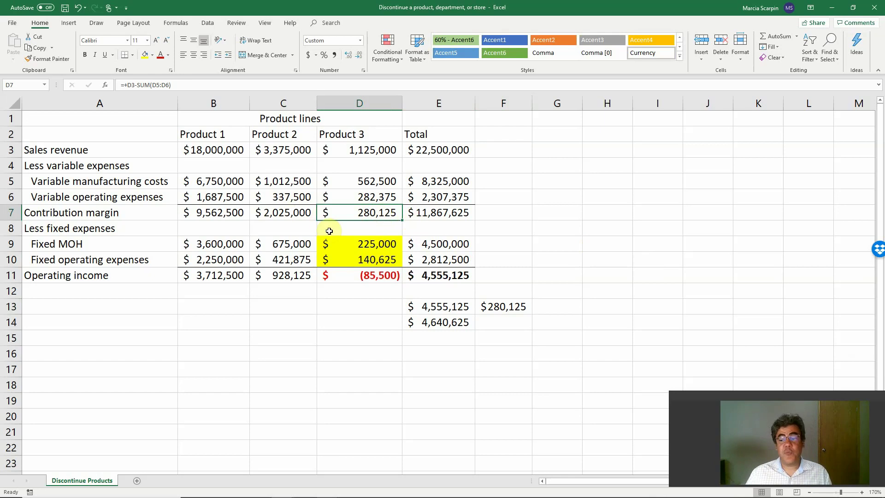
click(370, 258)
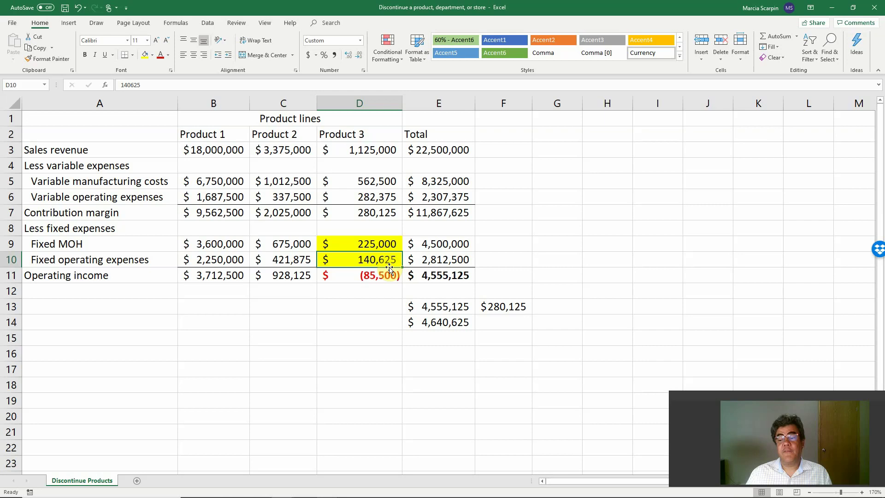
click(370, 215)
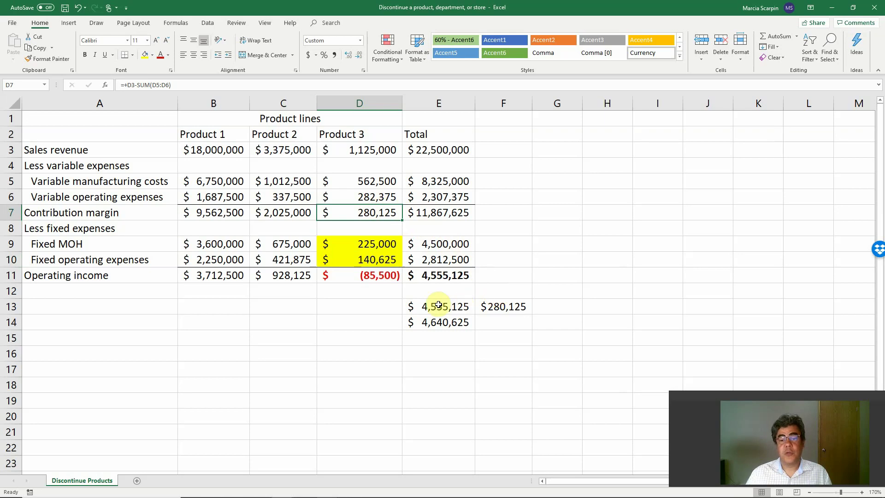
Clear the reference and comparison values in E13:F14 below the income statement.
drag(432, 307, 500, 316)
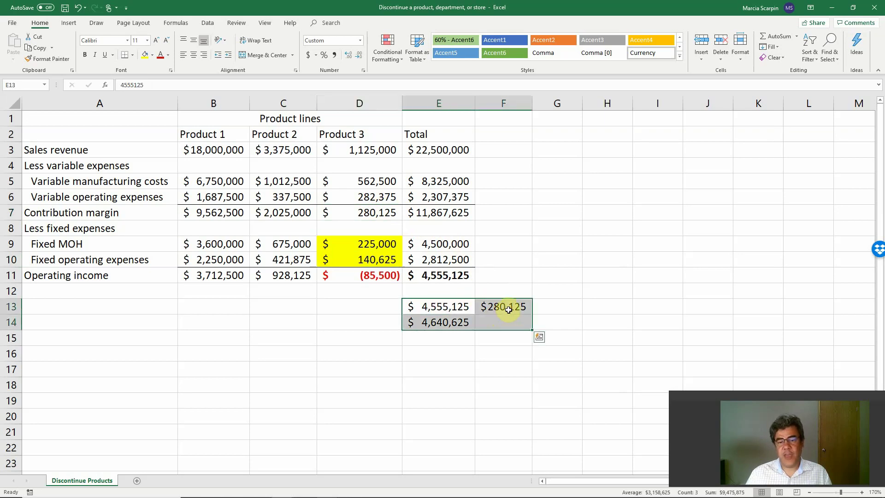
key(Delete)
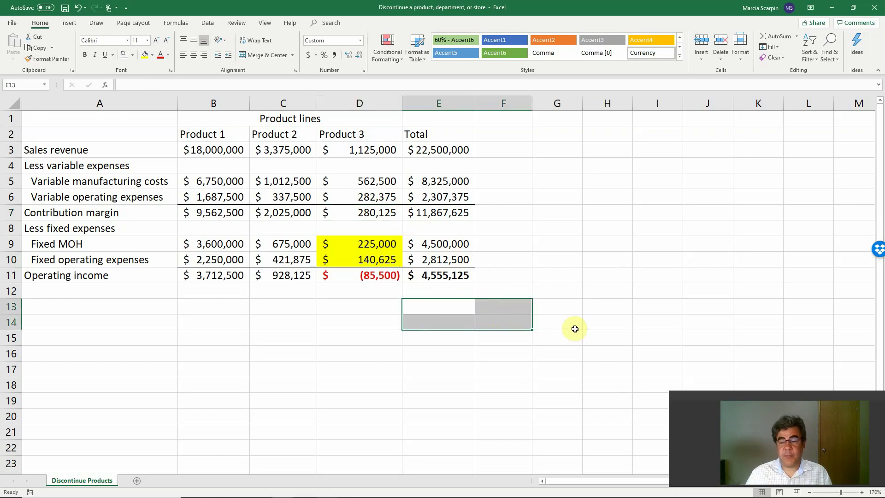
click(490, 272)
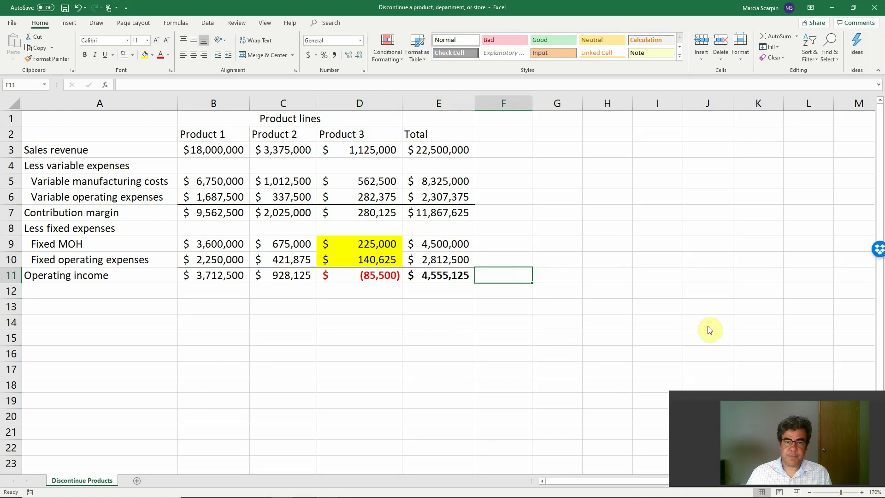
Switch to the presentation slide show and display the slide "Other Considerations for Discontinuing a Product".
key(alt+Tab)
key(End)
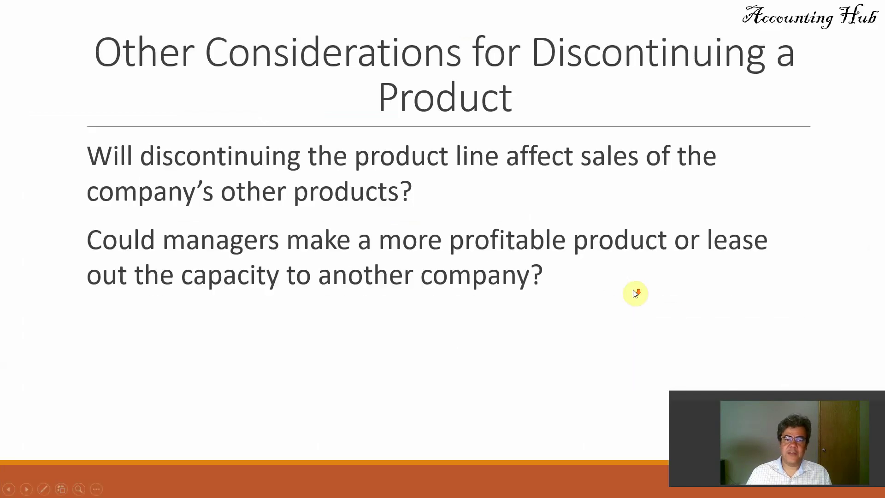